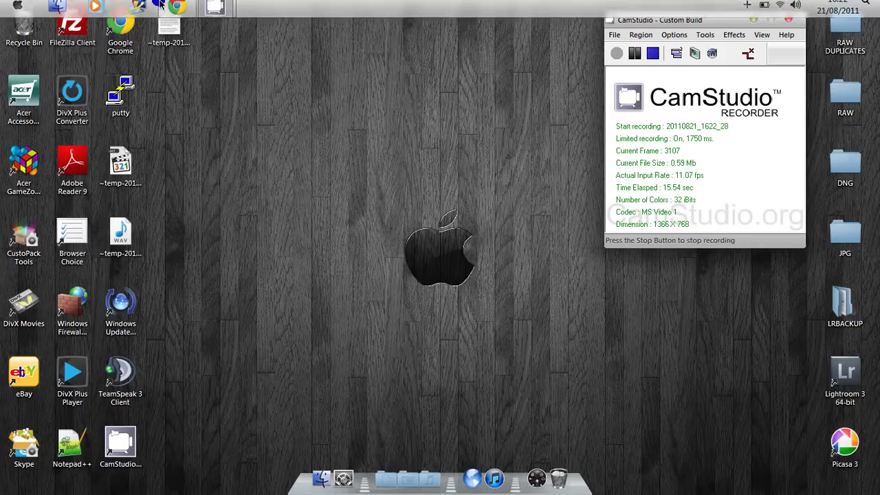
Switch to Chrome and open the CO.CC page for getting a new domain.
{"action": "left_click", "coordinate": [173, 8]}
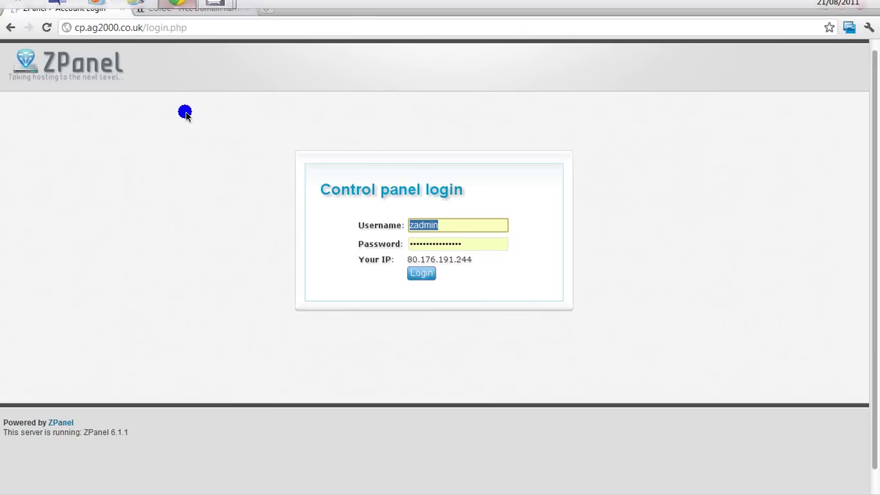
{"action": "left_click", "coordinate": [215, 10]}
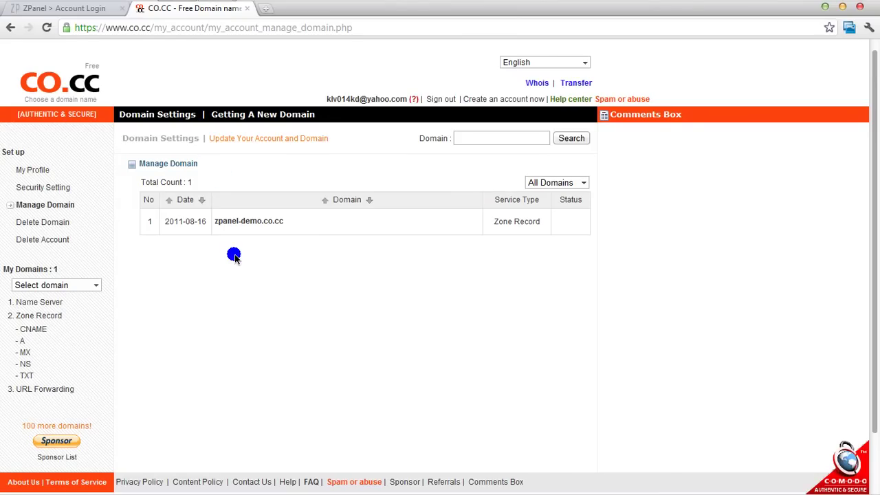
{"action": "left_click", "coordinate": [255, 119]}
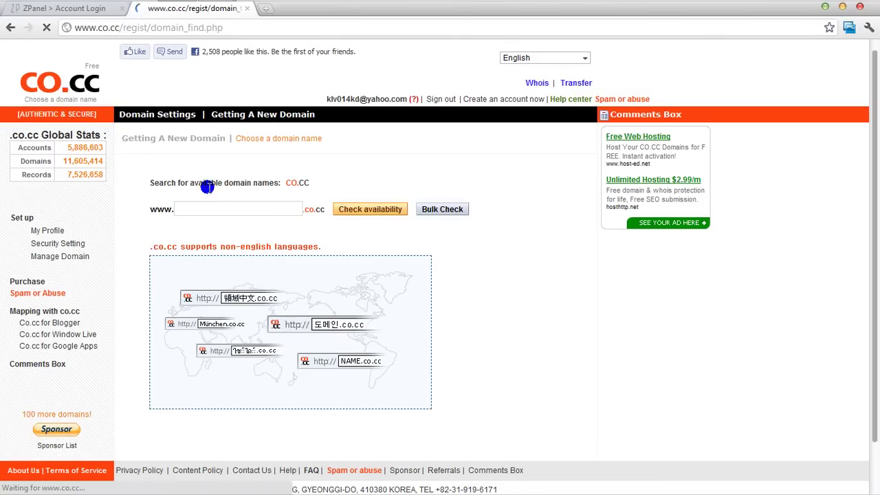
Check the availability of zpanel-hosting.co.cc and register the domain for free.
{"action": "left_click", "coordinate": [212, 207]}
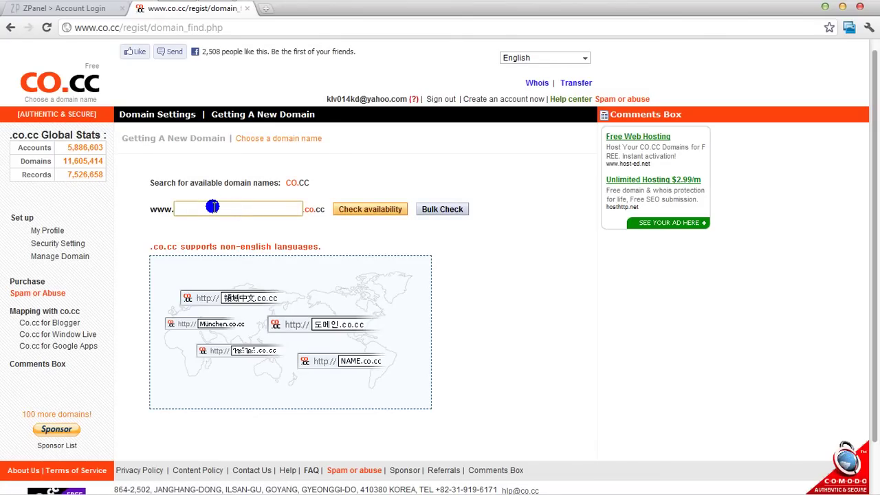
{"action": "type", "text": "zpane"}
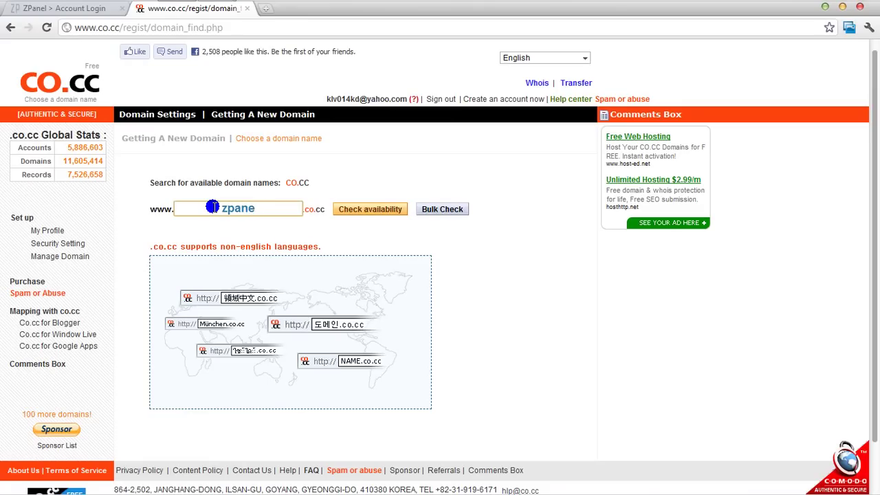
{"action": "type", "text": "l-"}
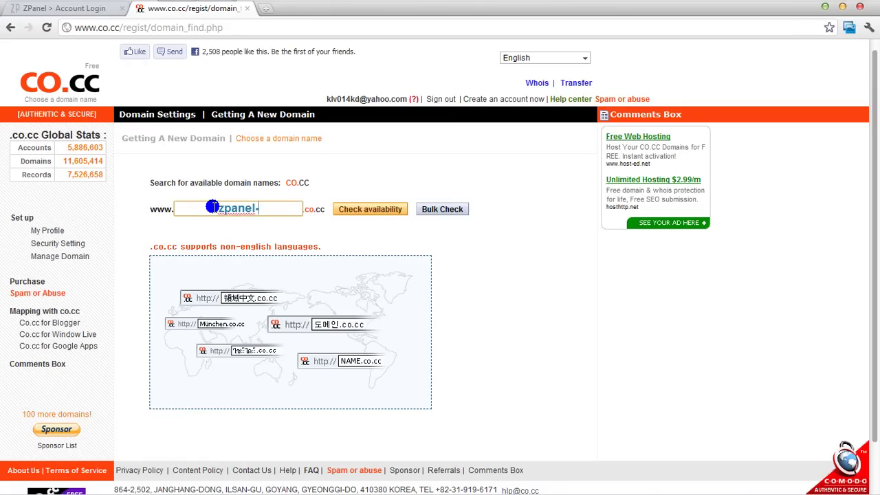
{"action": "type", "text": "hosting"}
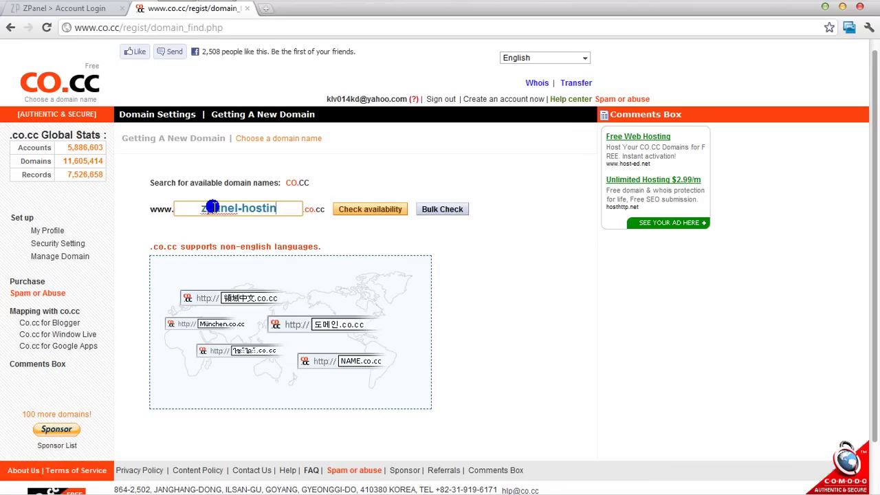
{"action": "left_click", "coordinate": [370, 214]}
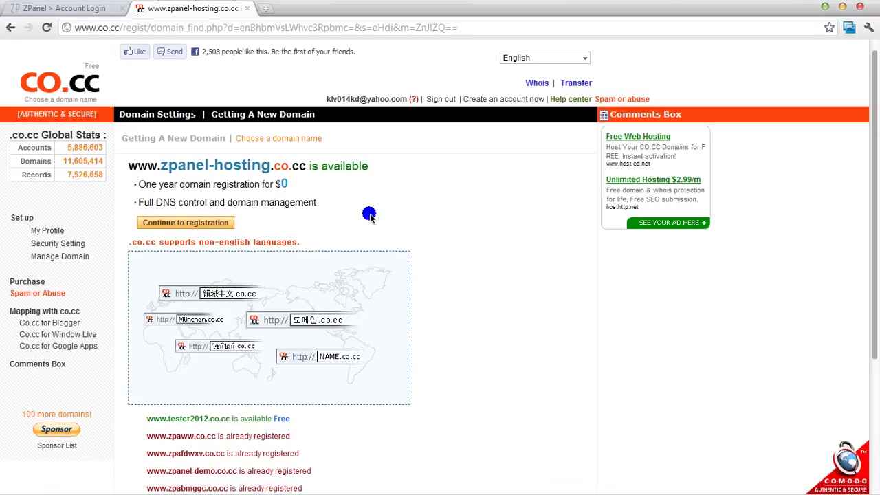
{"action": "left_click", "coordinate": [204, 223]}
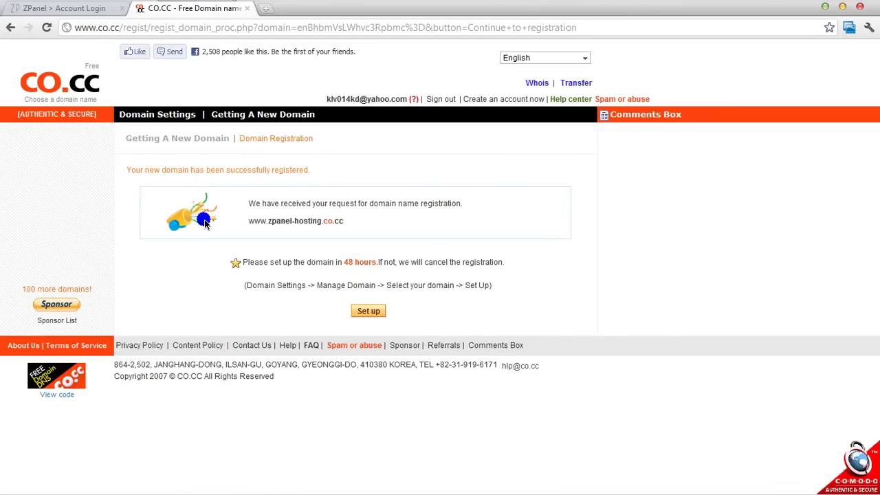
Open the A zone record setup for the newly registered domain and enter zpanel-hosting.co.cc as the host.
{"action": "left_click", "coordinate": [368, 312]}
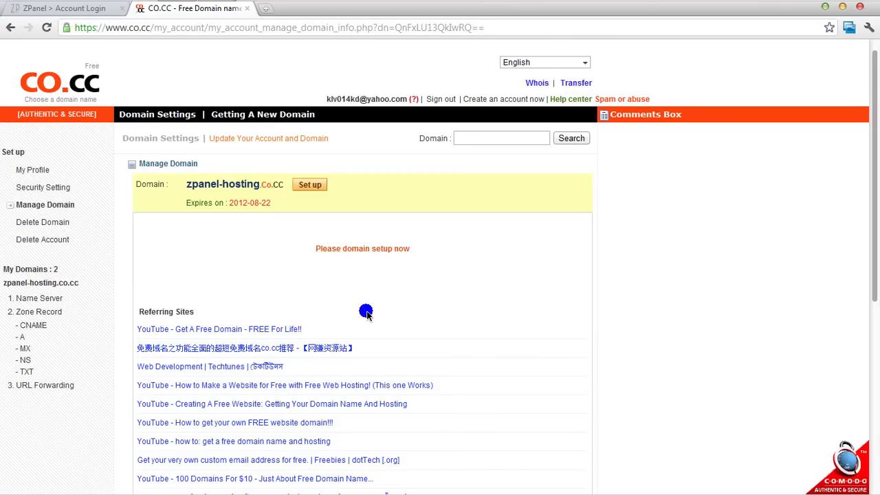
{"action": "left_click", "coordinate": [23, 336]}
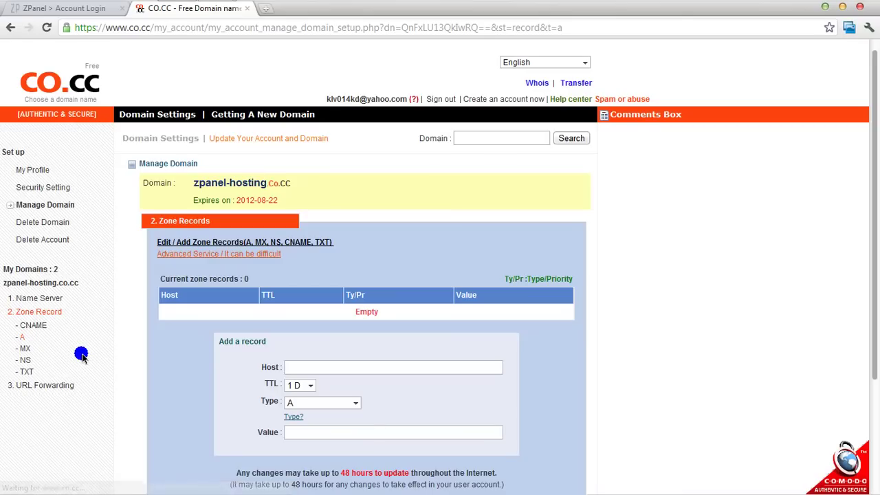
{"action": "left_click", "coordinate": [330, 366]}
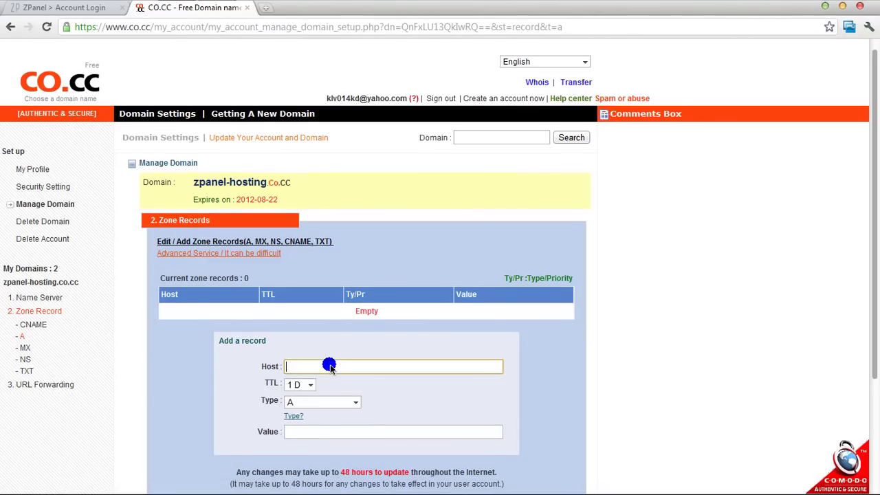
{"action": "left_click", "coordinate": [313, 432]}
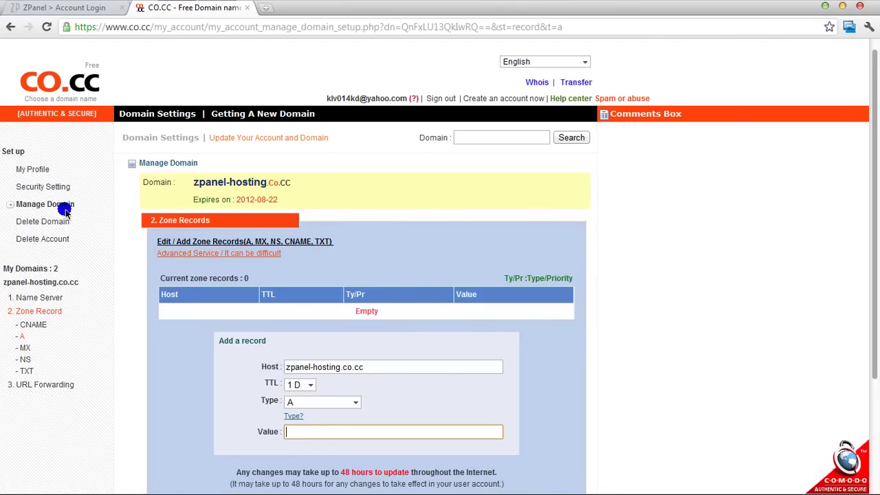
Open the details of zpanel-demo.co.cc in a separate browser tab and copy the IP address from its A record.
{"action": "right_click", "coordinate": [57, 284]}
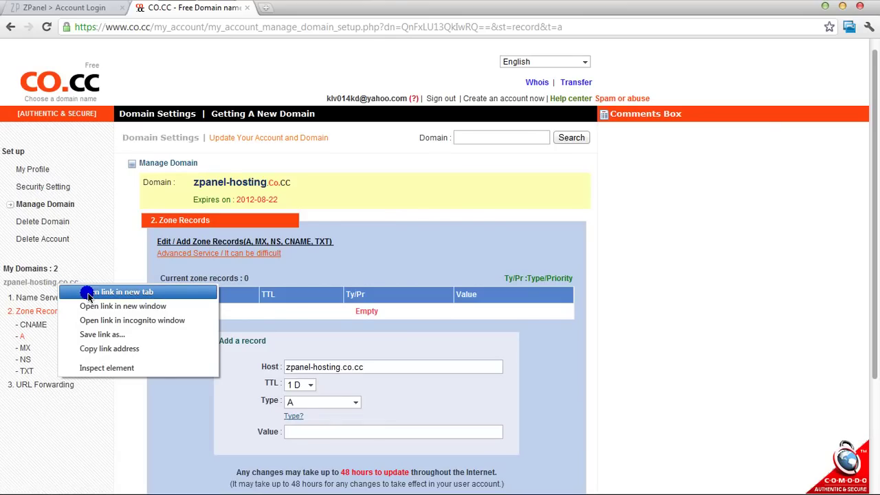
{"action": "left_click", "coordinate": [88, 292]}
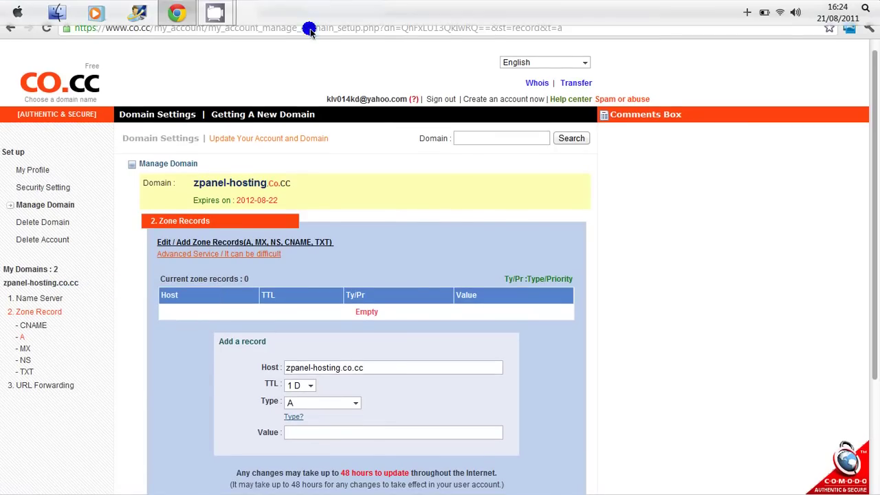
{"action": "left_click", "coordinate": [316, 8]}
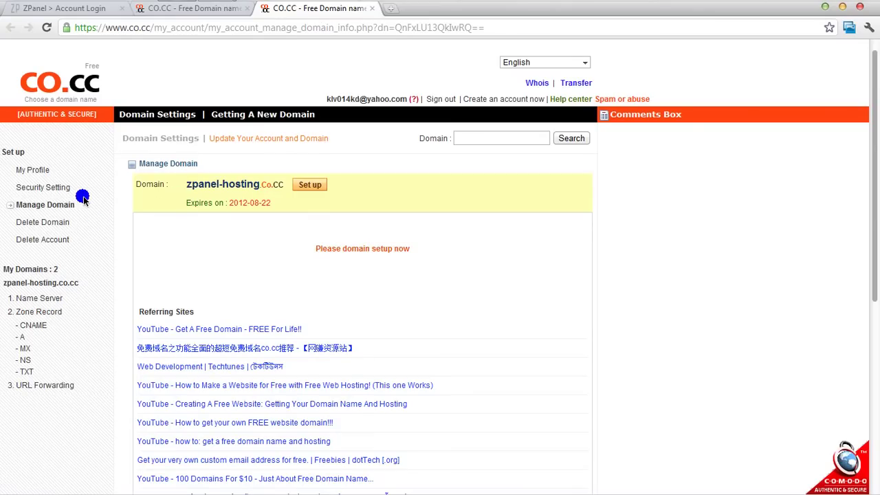
{"action": "left_click", "coordinate": [48, 205]}
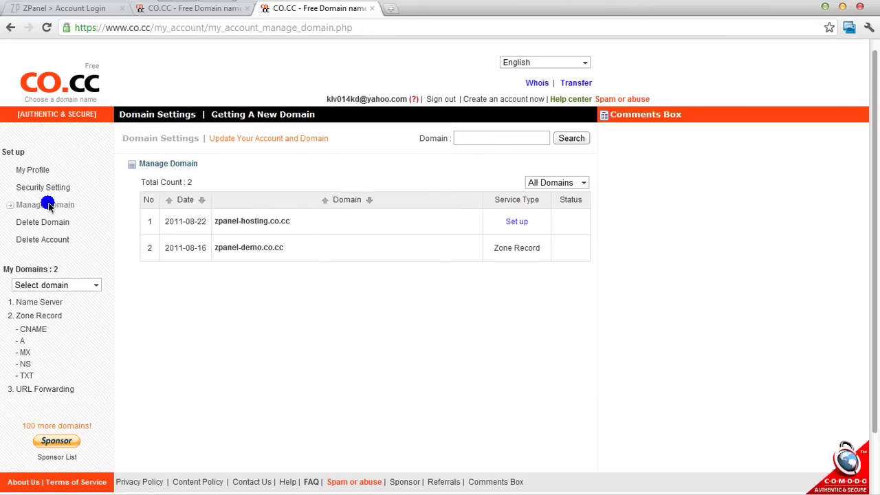
{"action": "left_click", "coordinate": [256, 249]}
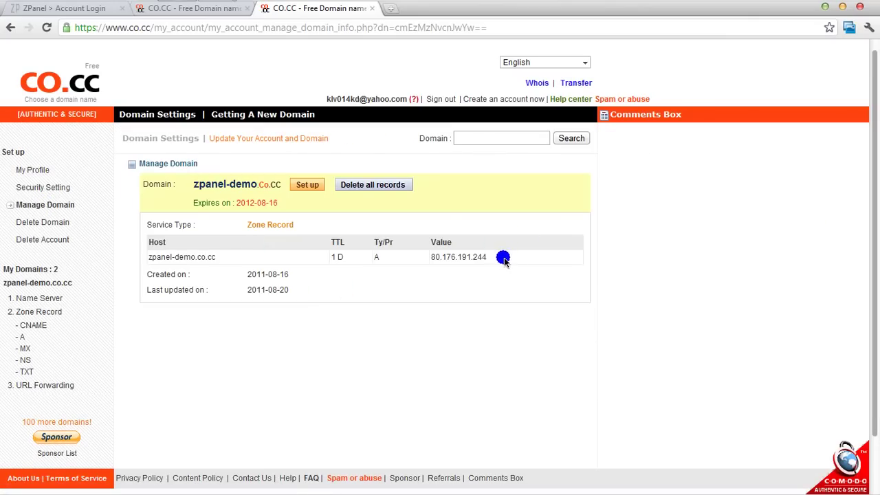
{"action": "left_click_drag", "start_coordinate": [488, 257], "coordinate": [438, 260]}
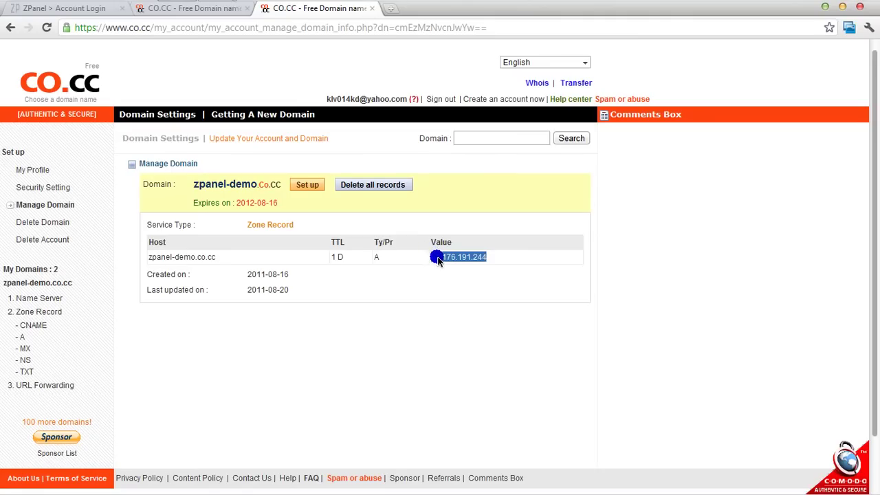
{"action": "right_click", "coordinate": [440, 260]}
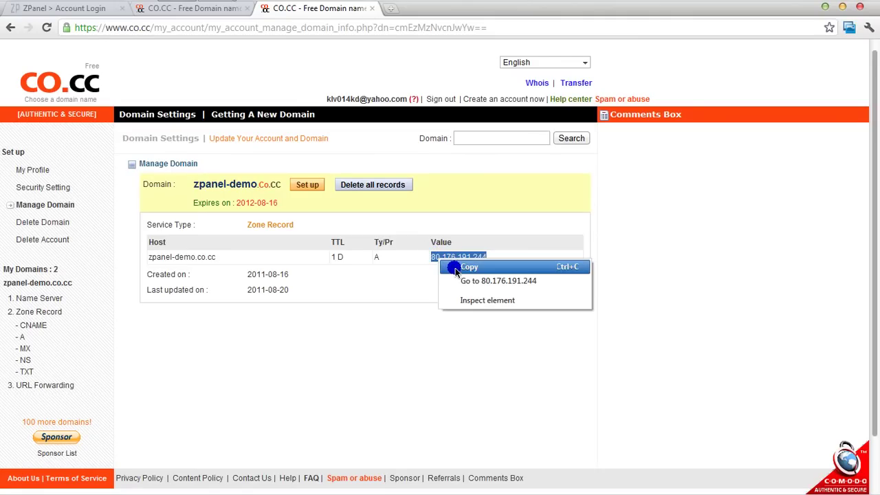
{"action": "left_click", "coordinate": [457, 266]}
Set the new A record's value to 80.176.191.244 and save the zone record for zpanel-hosting.co.cc.
{"action": "left_click", "coordinate": [172, 17]}
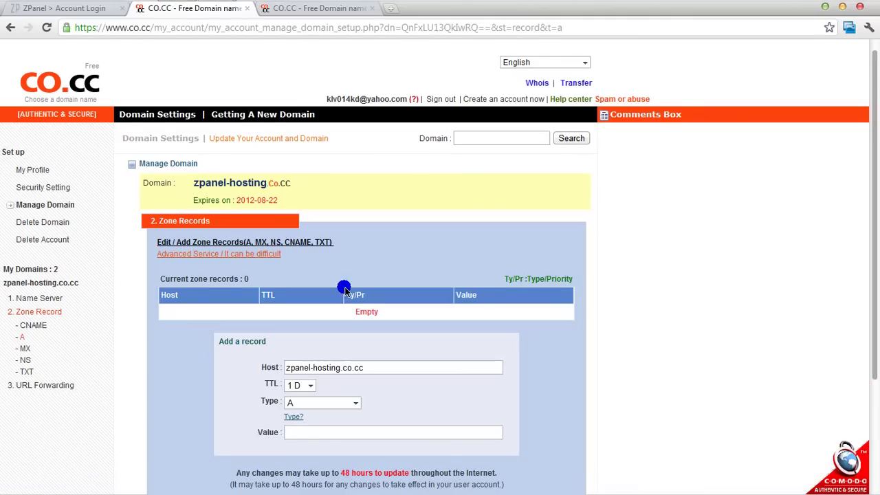
{"action": "left_click", "coordinate": [303, 431]}
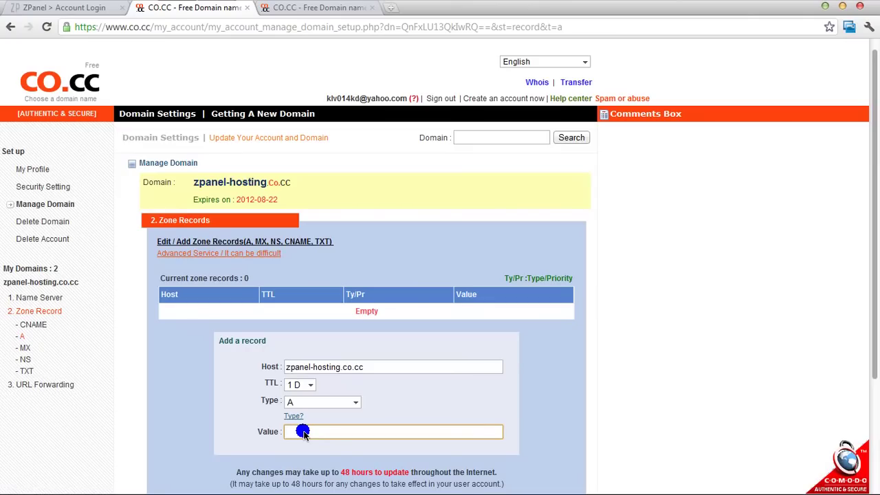
{"action": "type", "text": "80.176.191.244"}
{"action": "left_click", "coordinate": [625, 368]}
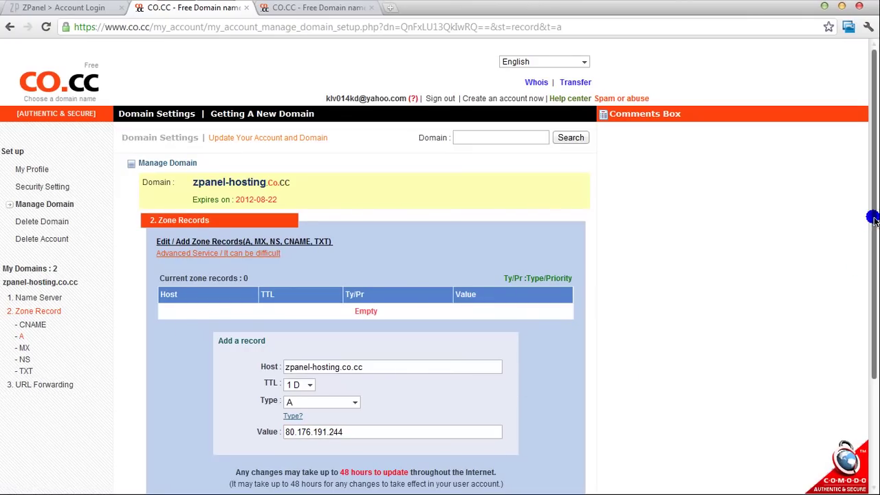
{"action": "left_click_drag", "start_coordinate": [872, 218], "coordinate": [872, 303]}
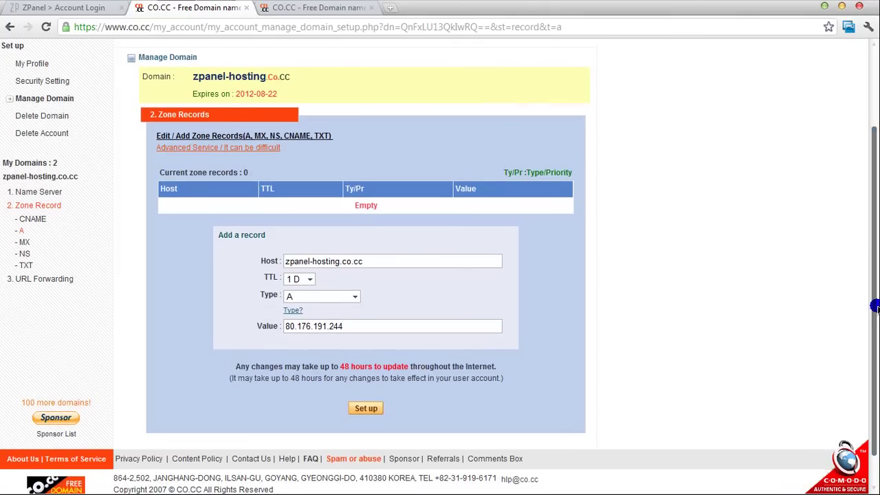
{"action": "left_click", "coordinate": [365, 410]}
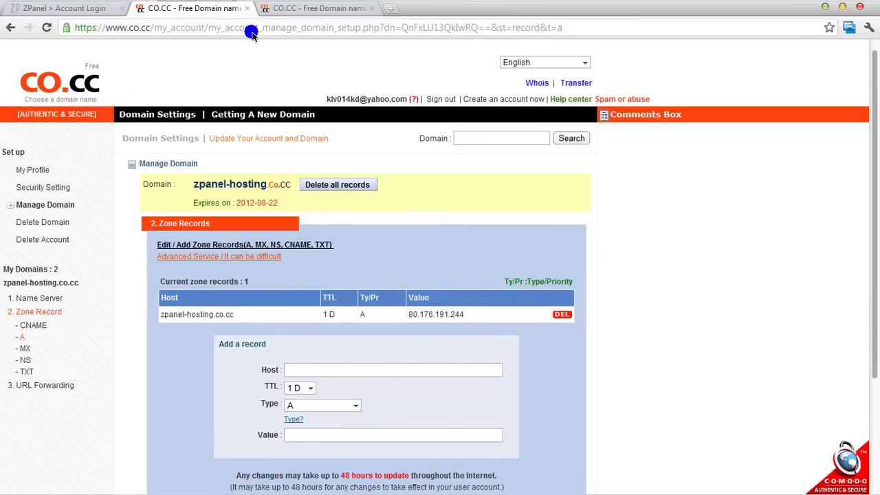
Close both CO.CC pages and log in to the ZPanel control panel with the prefilled credentials.
{"action": "left_click", "coordinate": [246, 8]}
{"action": "left_click", "coordinate": [245, 8]}
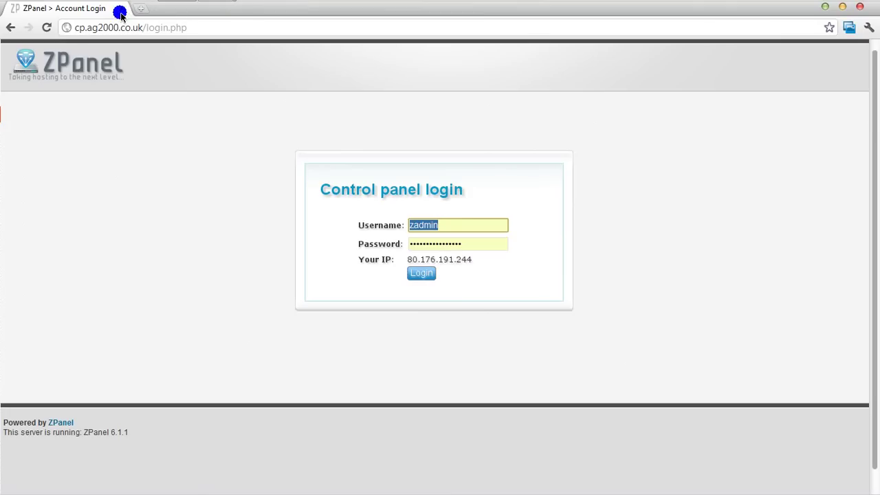
{"action": "left_click", "coordinate": [421, 273]}
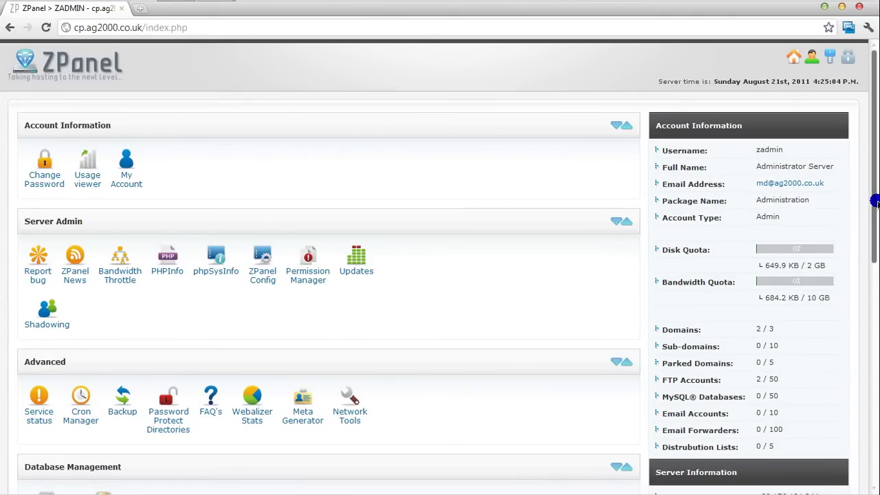
Create the domain zpanel-hosting.co.cc with a new home directory in ZPanel's domain management.
{"action": "left_click_drag", "start_coordinate": [874, 204], "coordinate": [874, 306]}
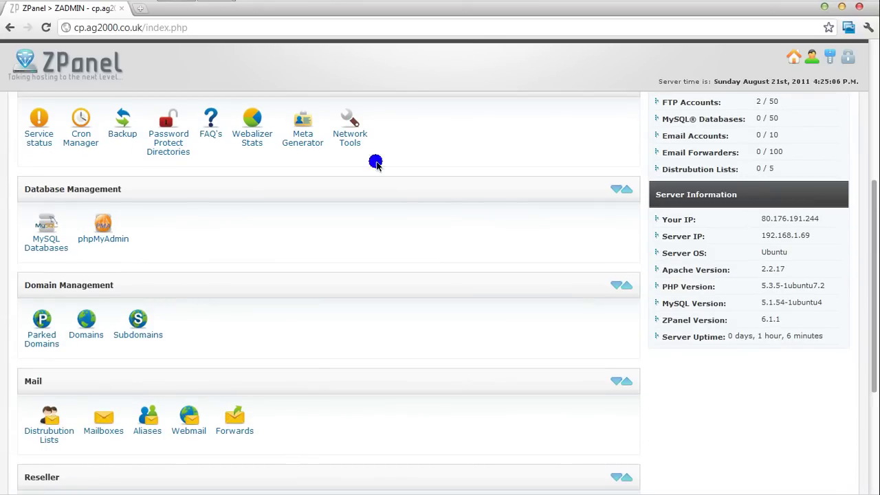
{"action": "left_click", "coordinate": [84, 329]}
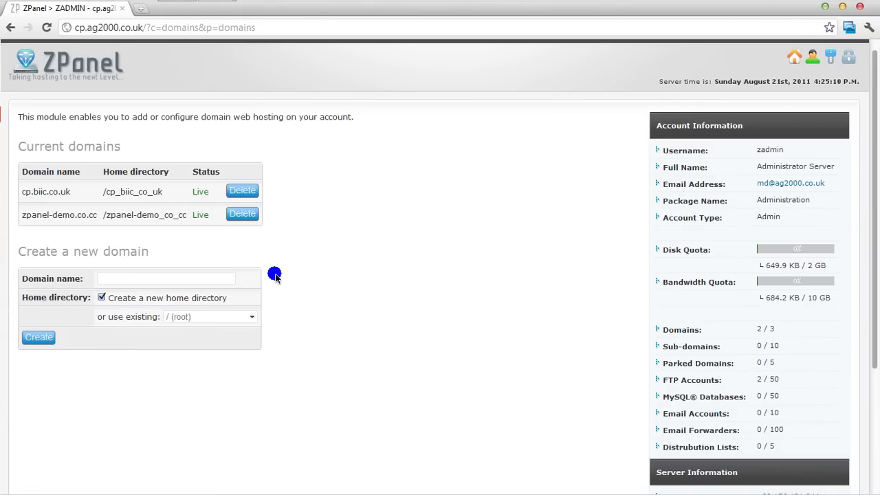
{"action": "left_click", "coordinate": [186, 280]}
{"action": "type", "text": "z"}
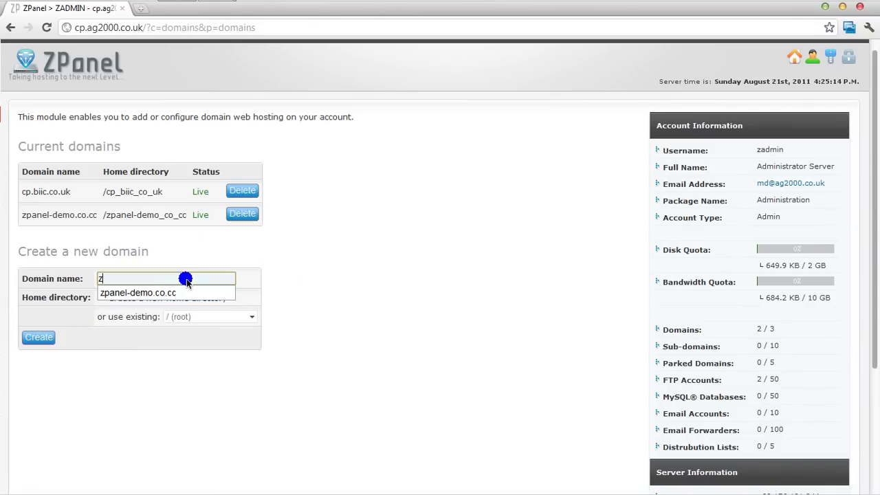
{"action": "key", "text": "Down"}
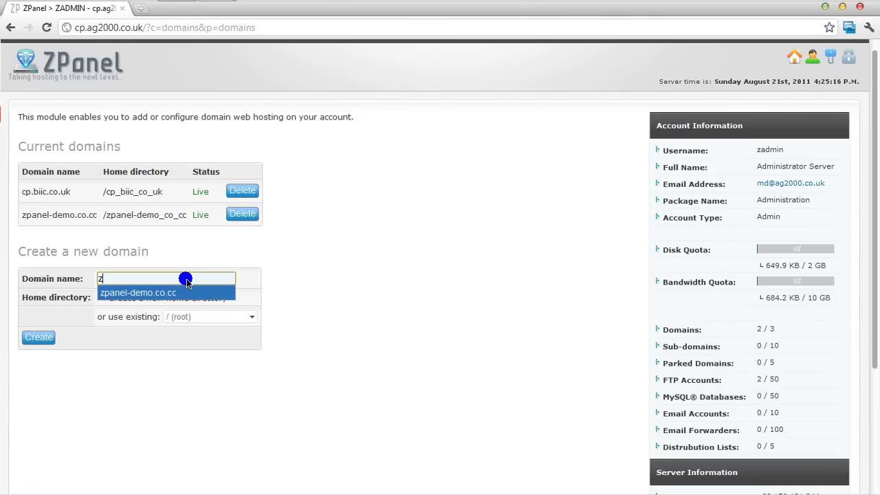
{"action": "key", "text": "Return"}
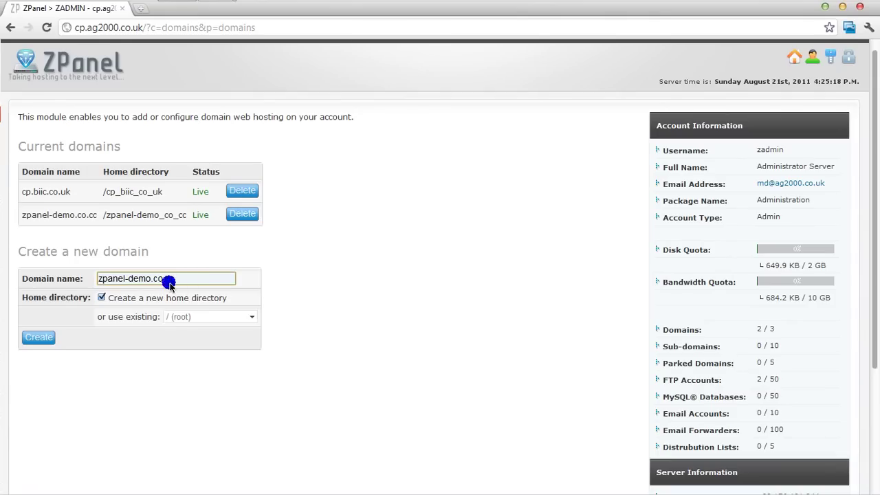
{"action": "left_click_drag", "start_coordinate": [124, 278], "coordinate": [150, 281]}
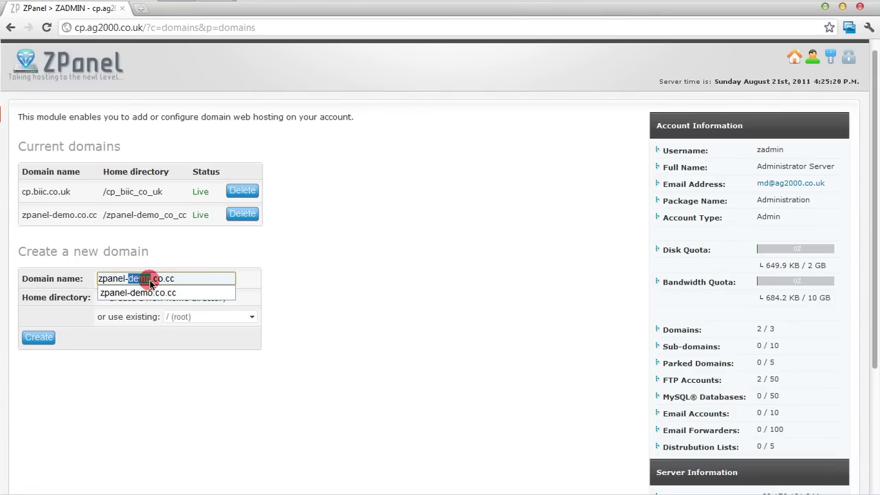
{"action": "type", "text": "hosting"}
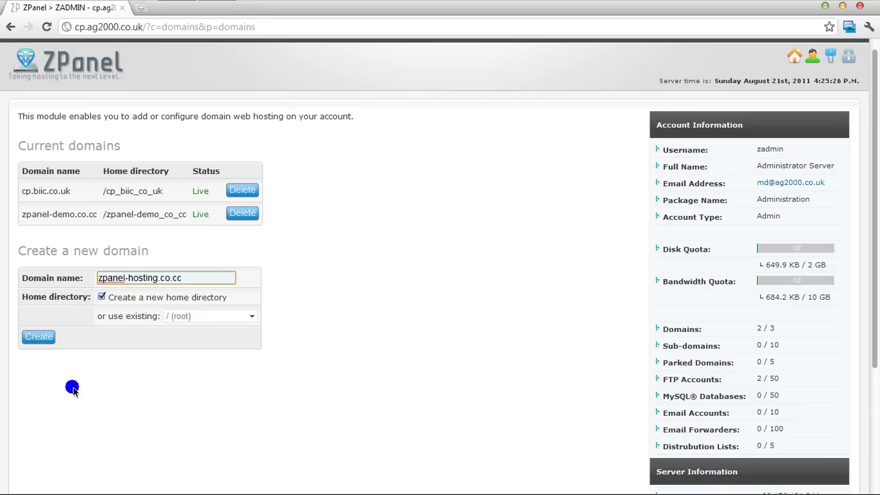
{"action": "left_click", "coordinate": [37, 337]}
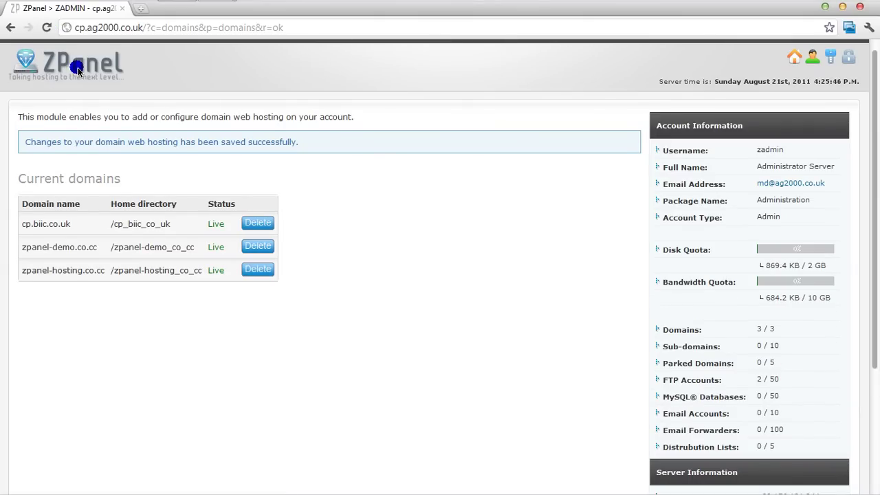
{"action": "left_click", "coordinate": [143, 8]}
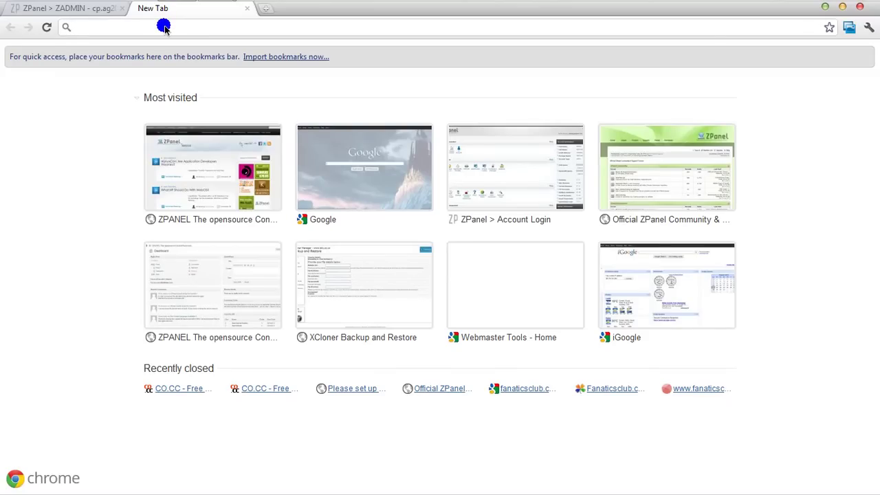
{"action": "type", "text": "www."}
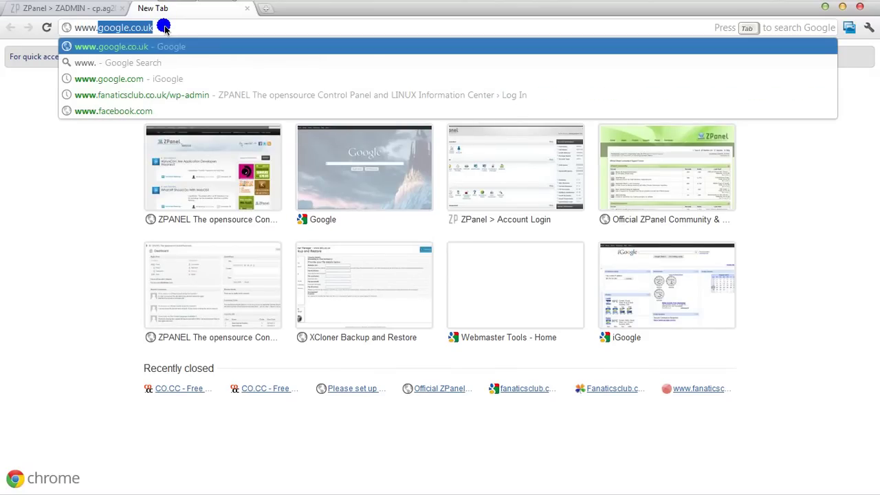
{"action": "type", "text": "zpane"}
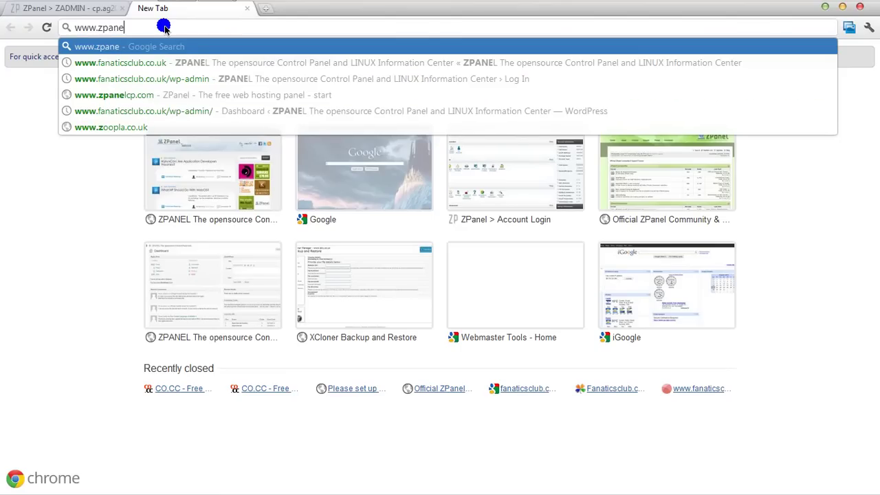
{"action": "type", "text": "l-h"}
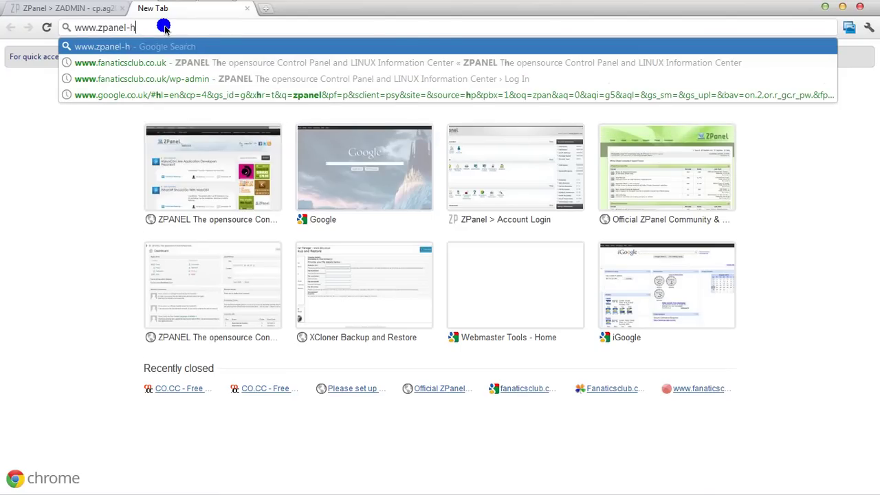
{"action": "type", "text": "osting."}
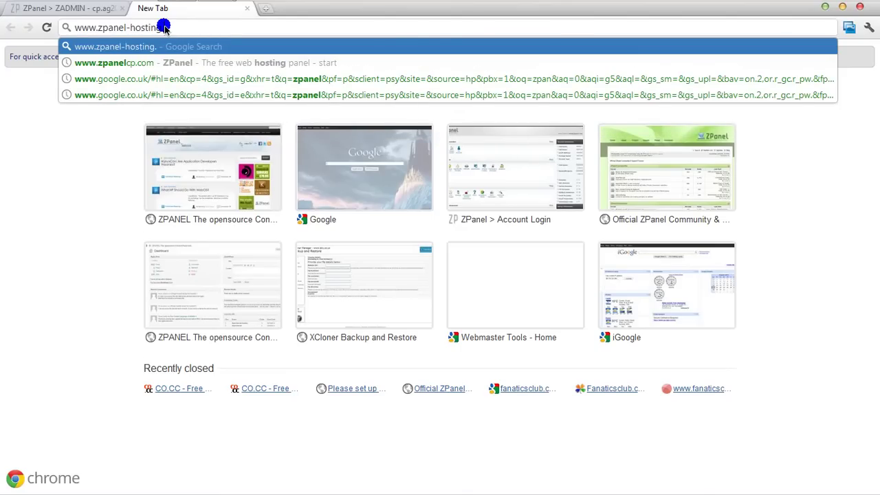
{"action": "type", "text": "co.cc"}
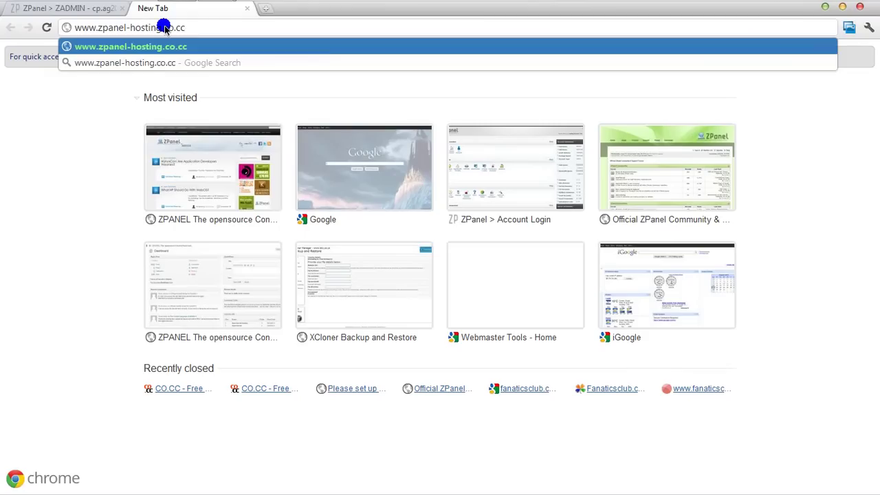
{"action": "key", "text": "Return"}
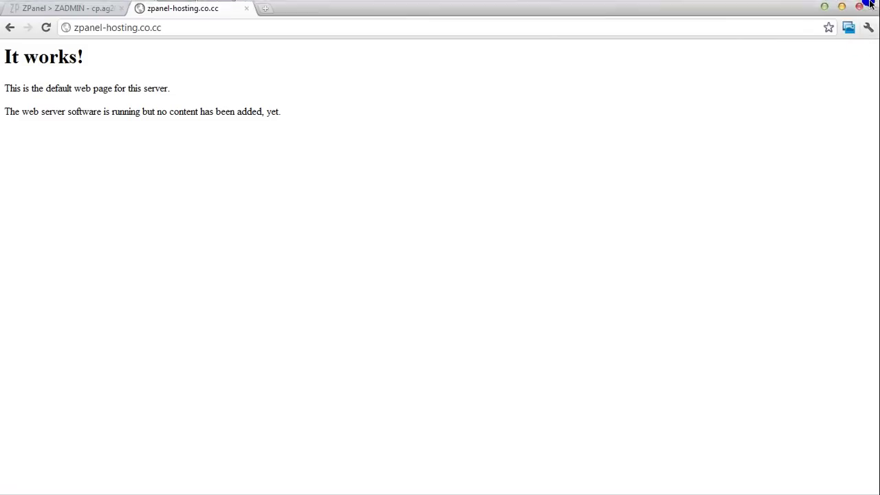
{"action": "left_click", "coordinate": [824, 10]}
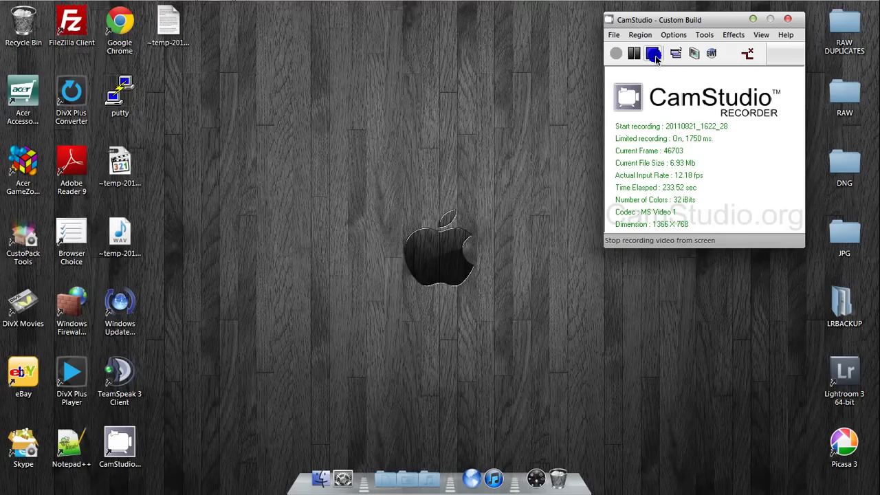